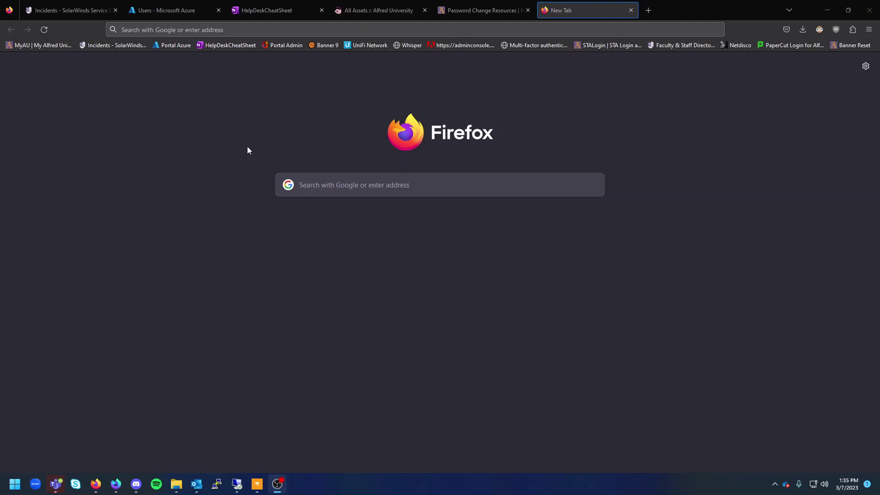
Load my.alfred.edu, the MyAU portal home page, in the new tab.
click(217, 36)
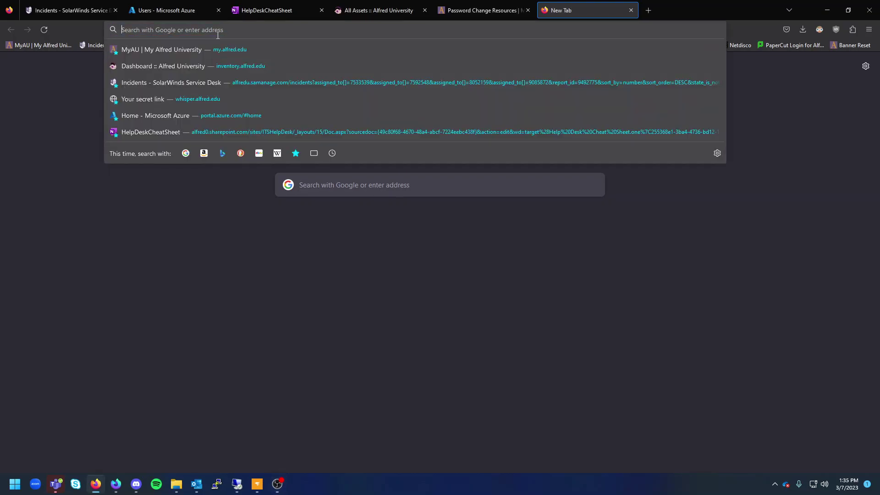
text(my)
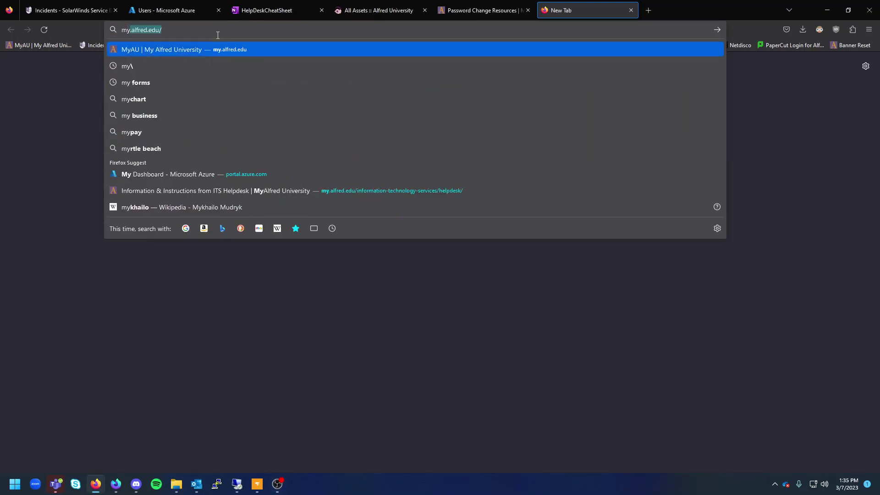
text(.alfred.)
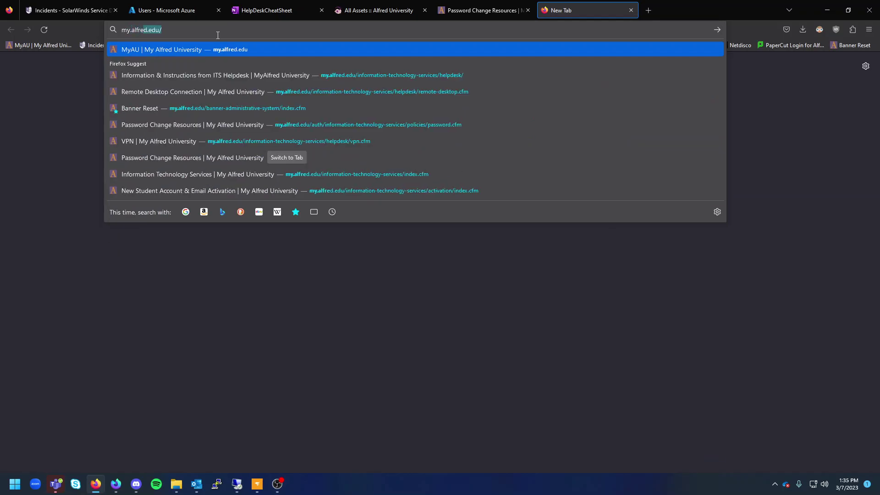
text(edu)
key(Return)
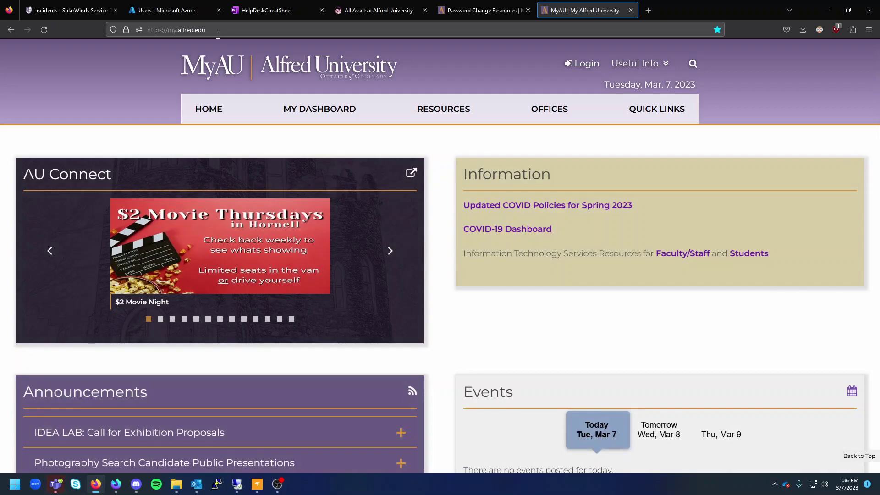
Open the Password Info page from the Miscellaneous links under Useful Info.
click(642, 66)
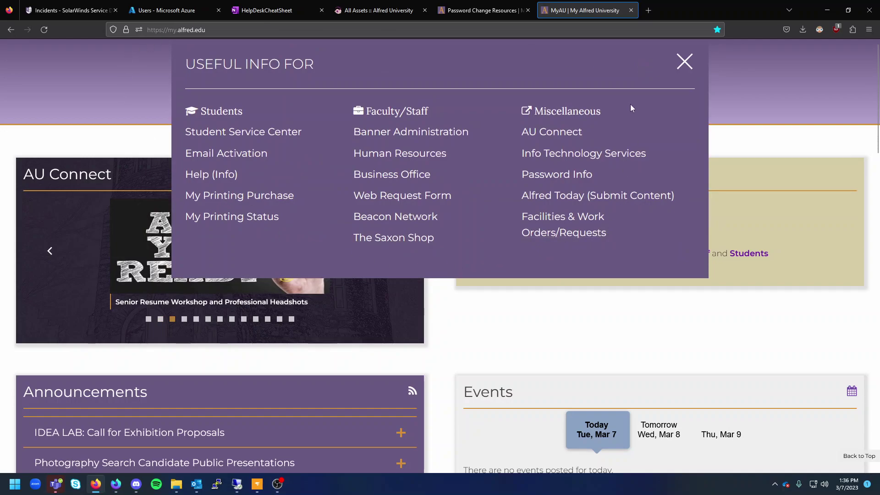
drag(617, 111, 535, 111)
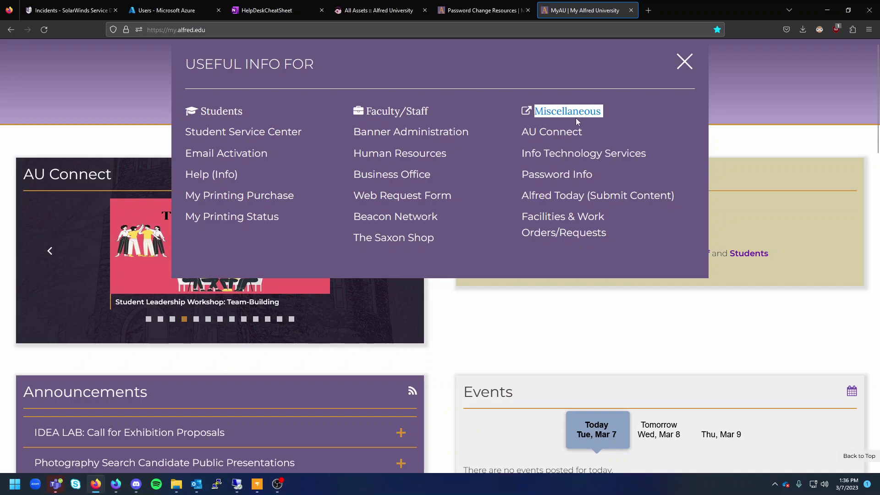
drag(600, 176, 524, 179)
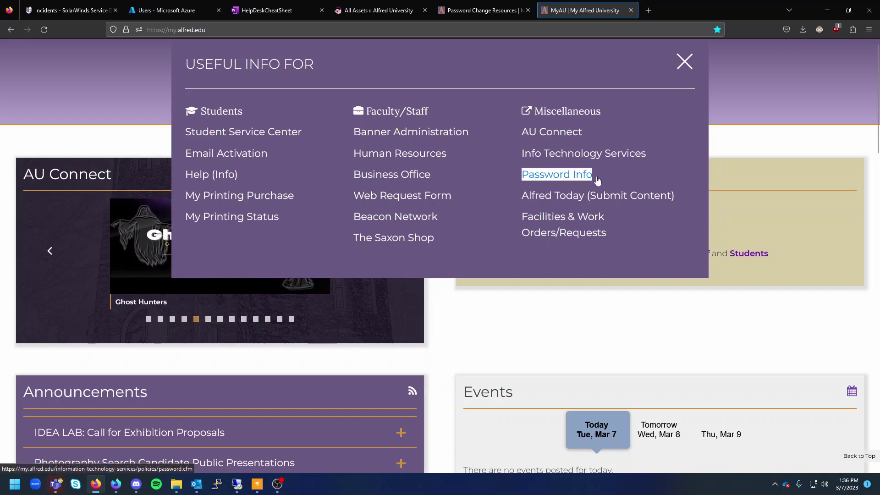
click(570, 178)
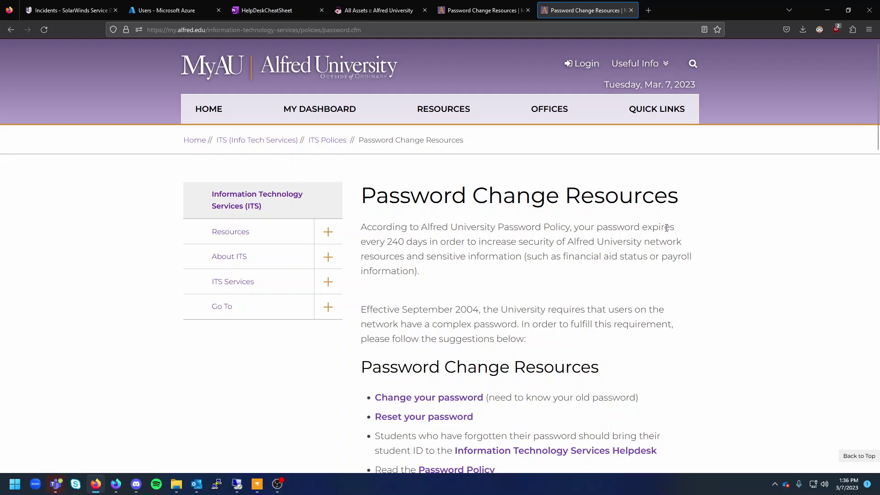
scroll(669, 217, down, 1)
scroll(668, 217, down, 2)
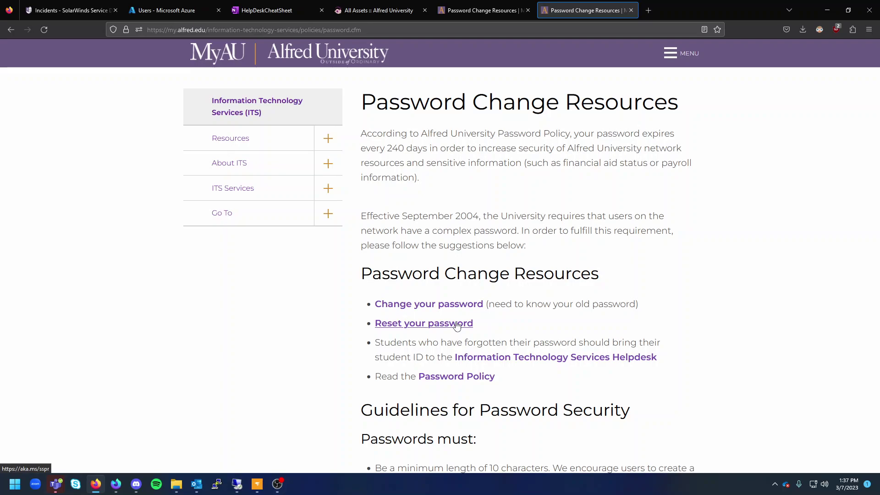
scroll(457, 325, down, 6)
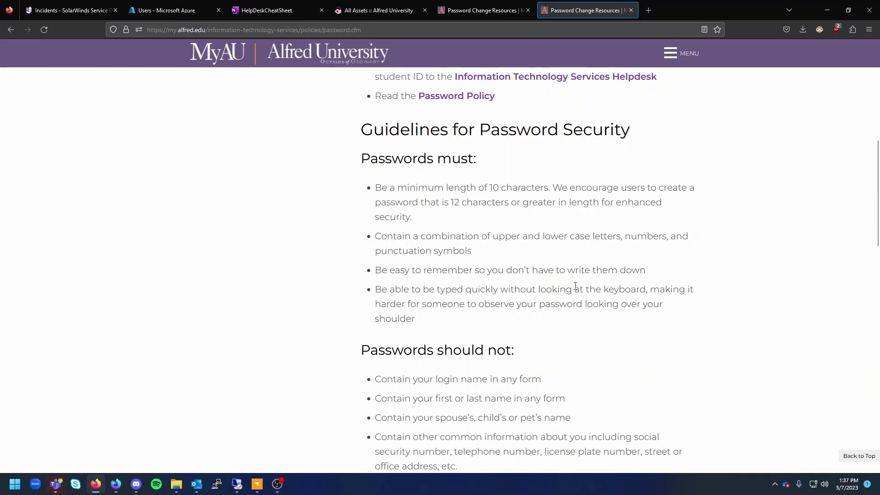
scroll(320, 263, down, 2)
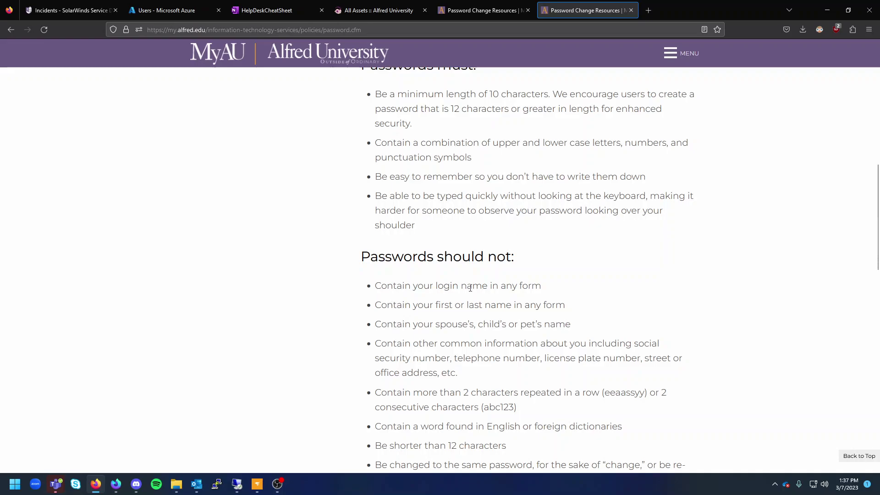
scroll(317, 286, down, 2)
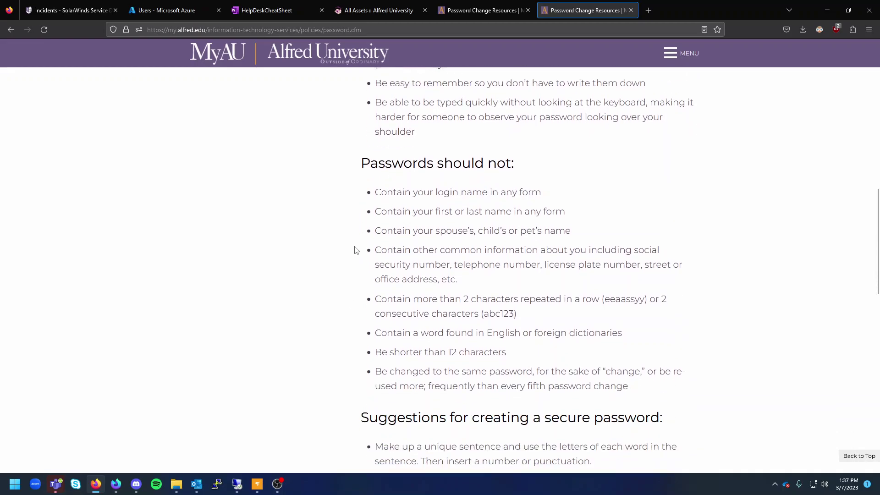
scroll(355, 249, down, 1)
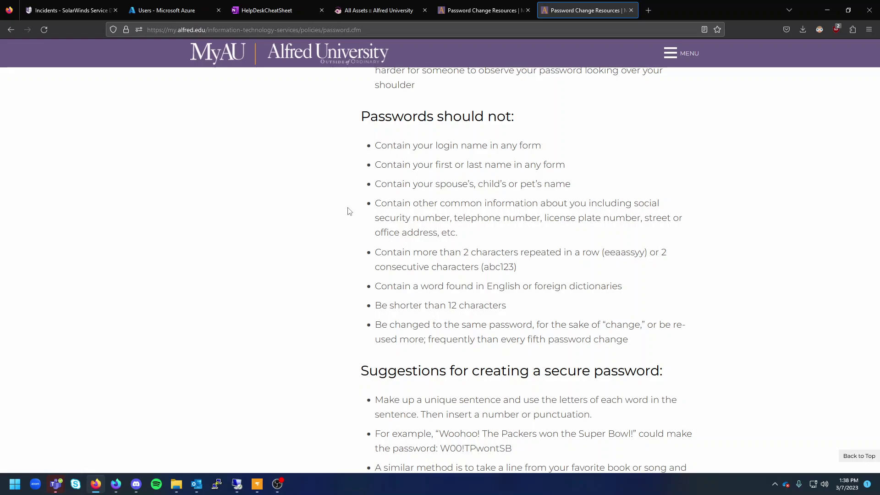
scroll(447, 197, down, 4)
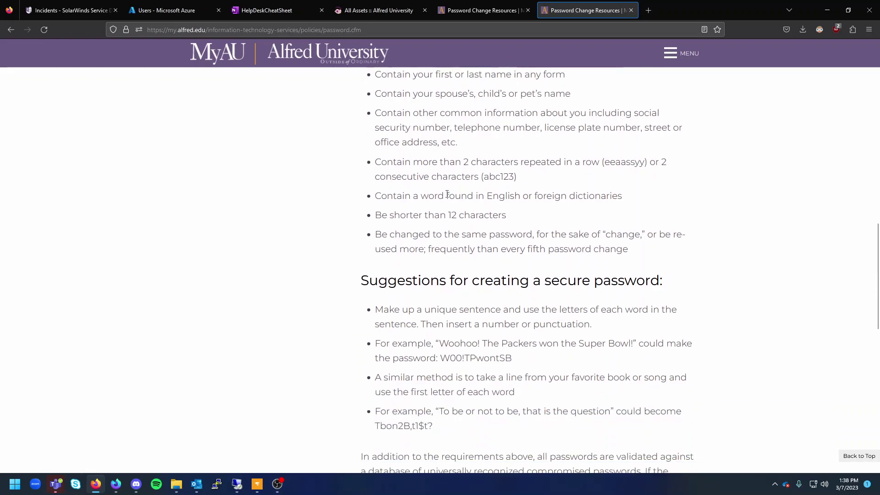
drag(421, 183, 672, 184)
click(664, 194)
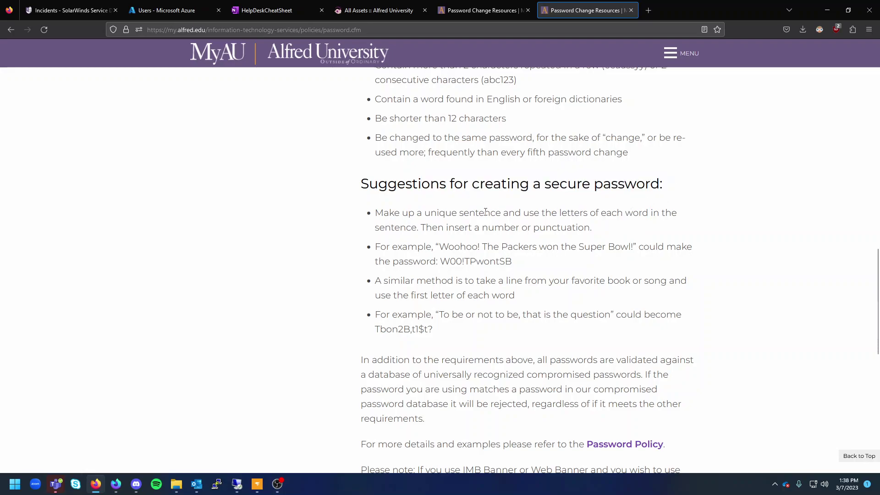
scroll(420, 192, down, 1)
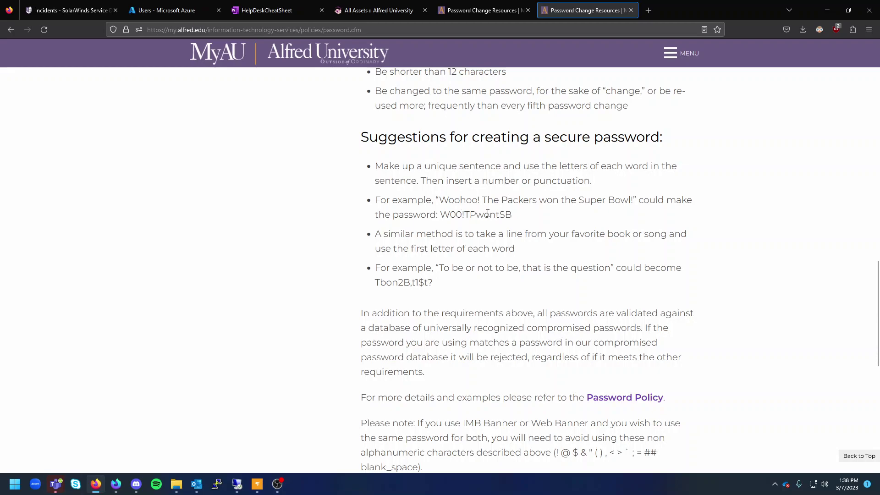
scroll(521, 220, down, 2)
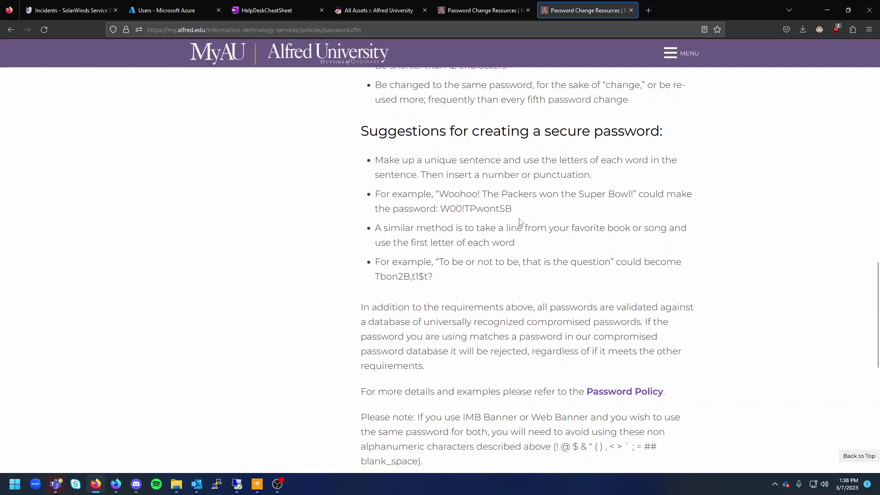
scroll(452, 209, down, 2)
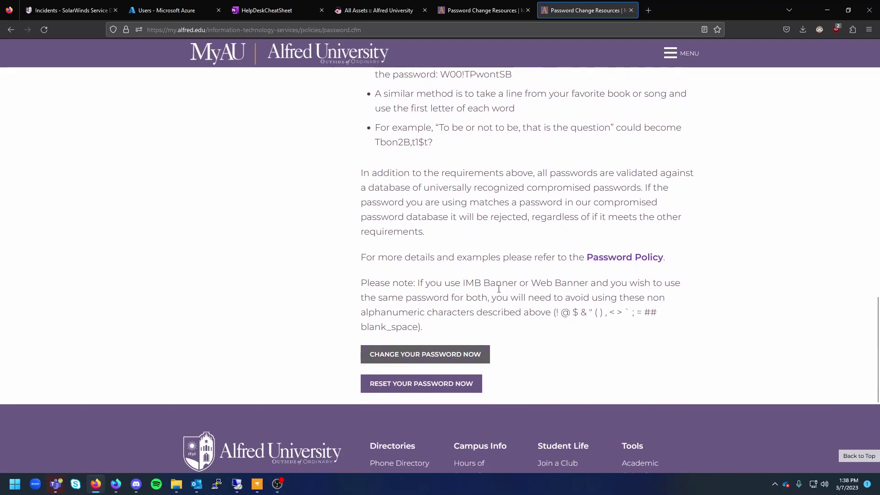
scroll(476, 340, down, 3)
scroll(407, 262, up, 1)
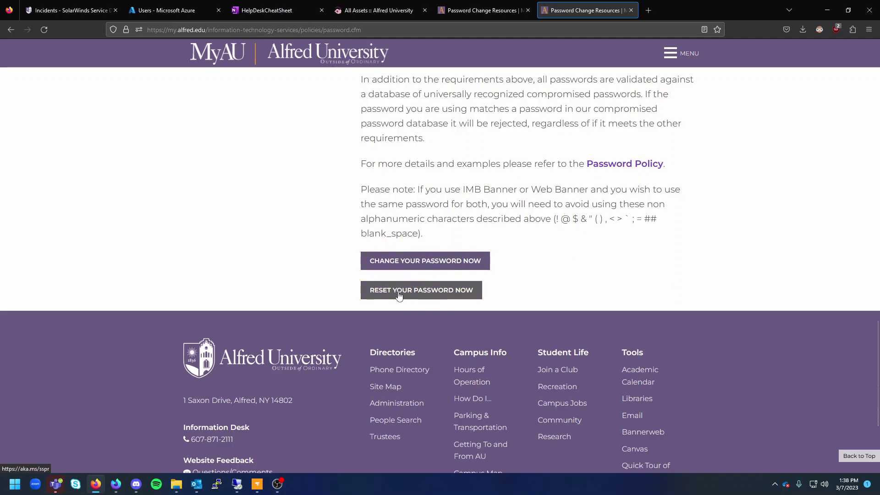
Open the Update Password form and enter the account email and old password.
click(412, 264)
click(412, 262)
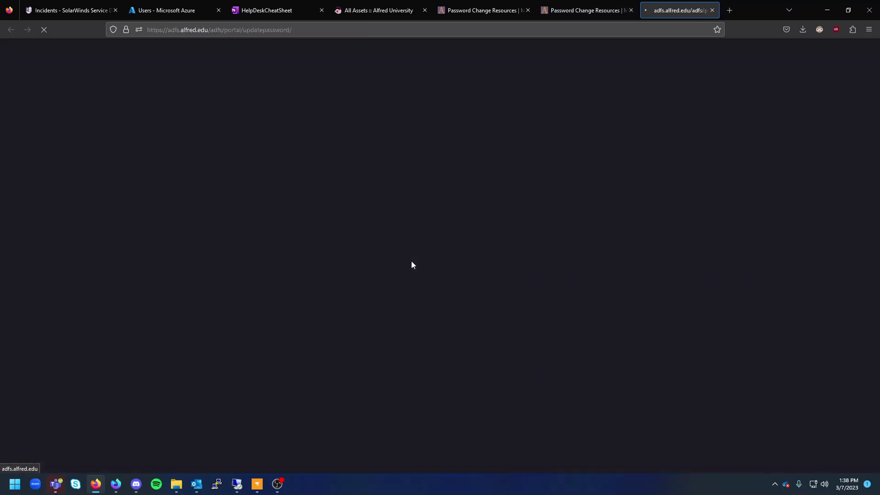
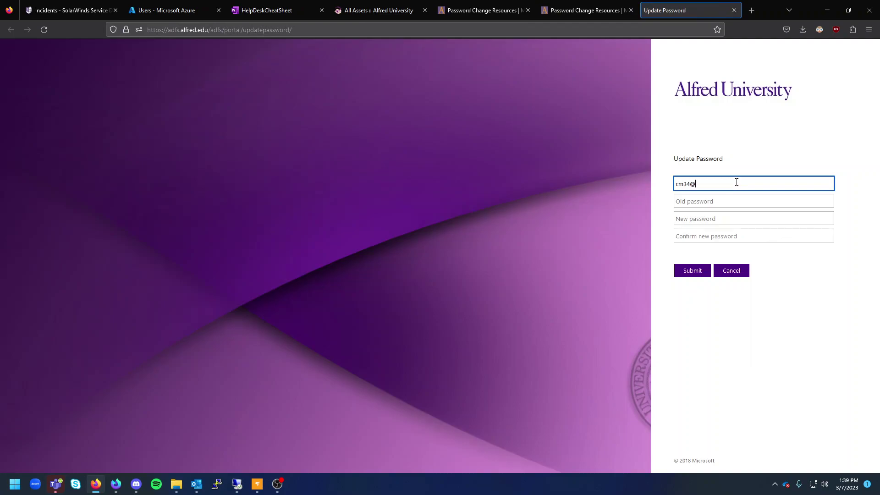
click(721, 200)
text(•••••••••••••)
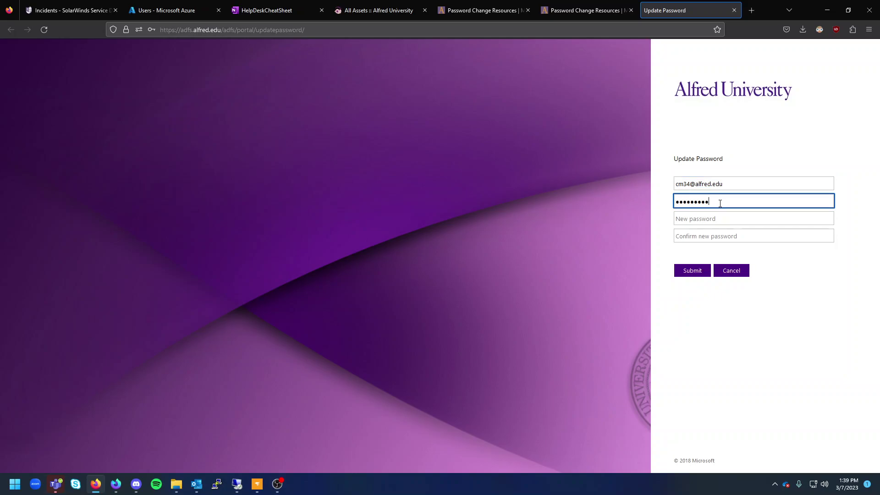
text(••)
Enter the new password and retype it in Confirm new password.
click(752, 219)
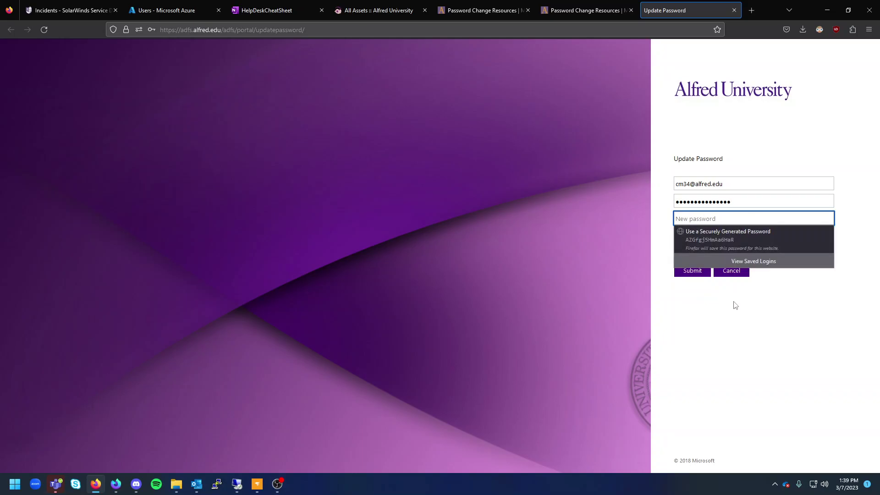
click(763, 331)
click(752, 220)
text(••••••••)
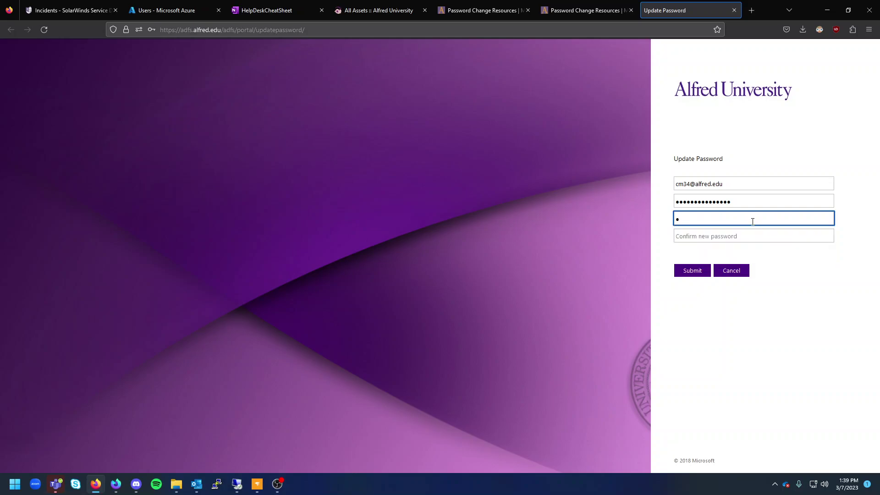
text(•••••)
click(740, 236)
text(•••••••)
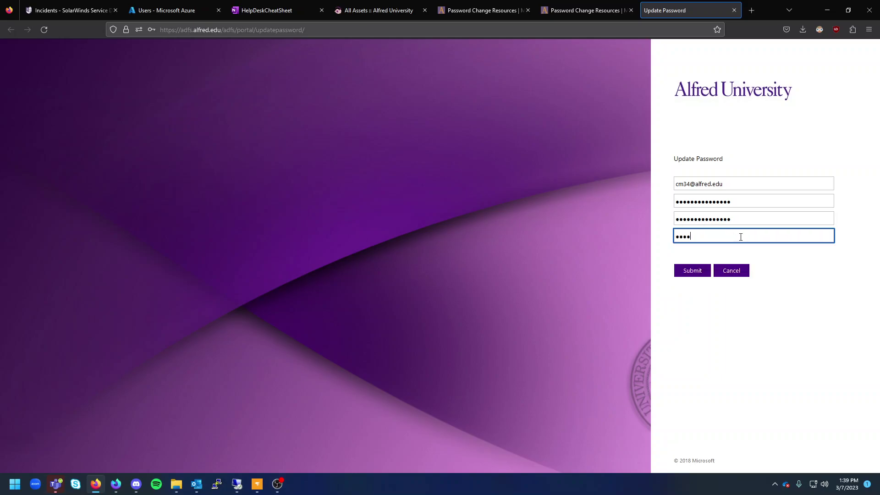
text(••••••••)
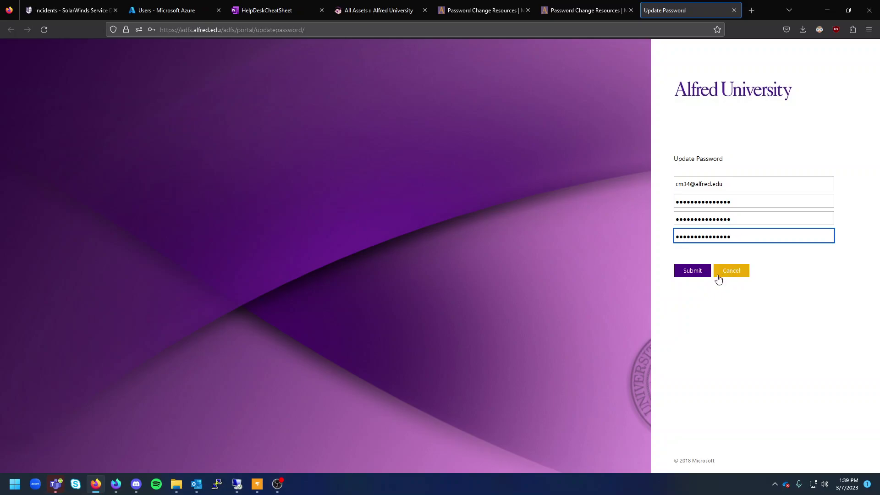
Submit the password change, decline saving the login, and close the Update Password tab.
click(693, 274)
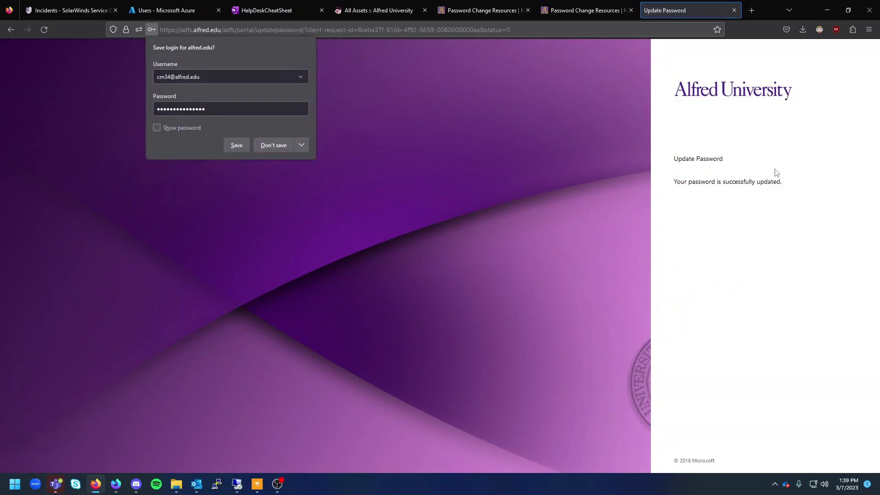
click(276, 146)
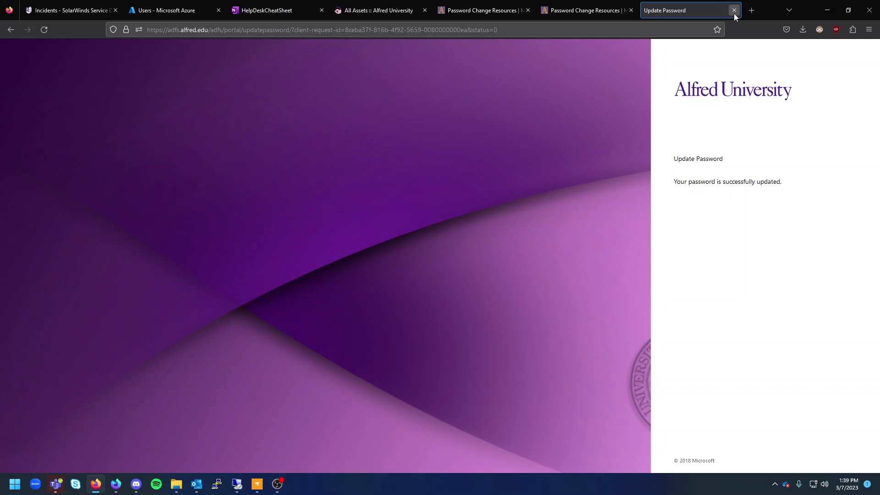
click(734, 10)
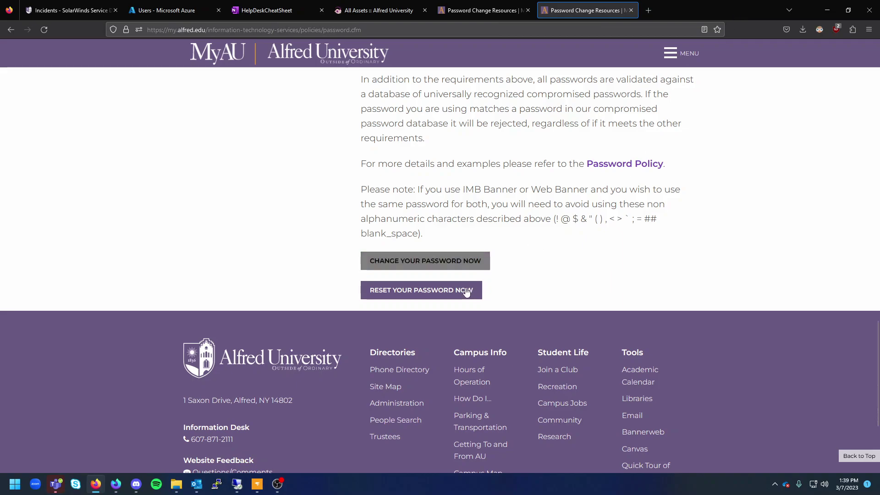
Start 'Reset your password now' and submit the account email with the picture characters.
click(404, 297)
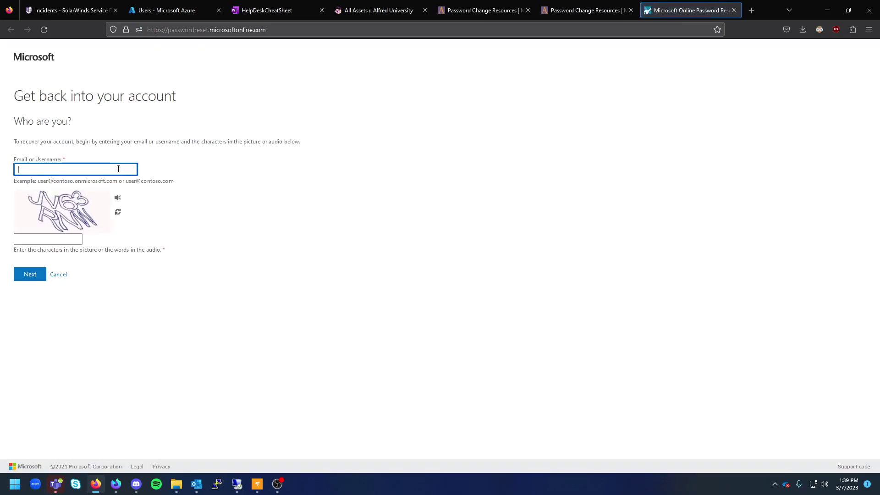
click(33, 237)
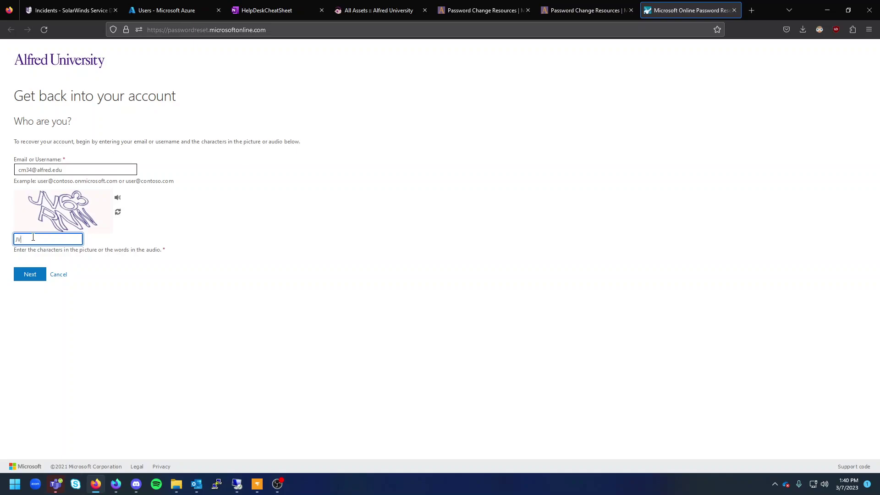
text(JV63RNW)
click(26, 282)
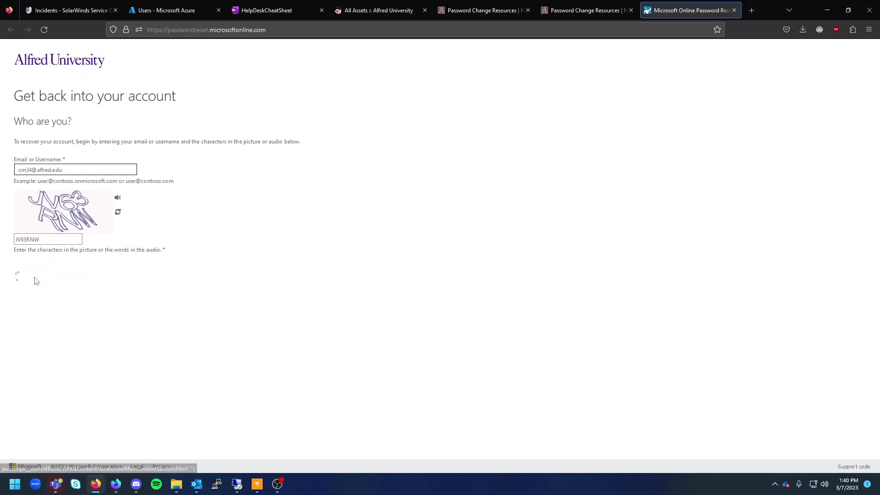
Enter the authenticator app's verification code and continue.
click(207, 191)
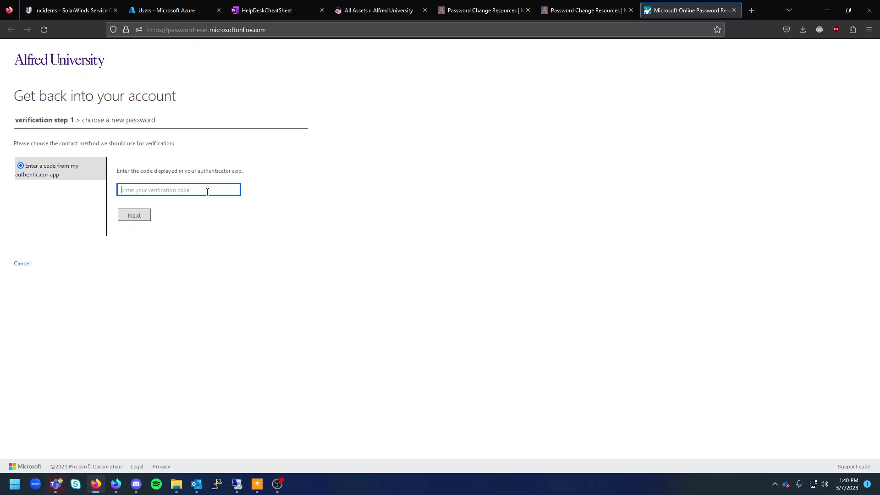
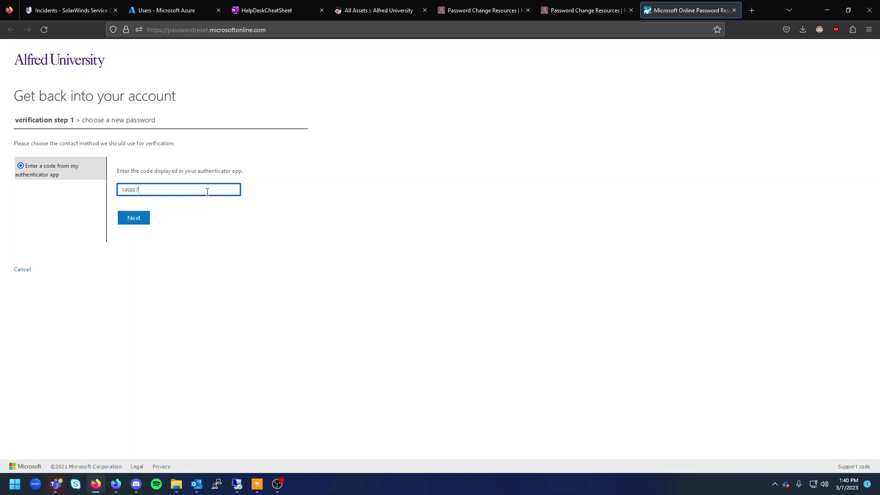
click(133, 218)
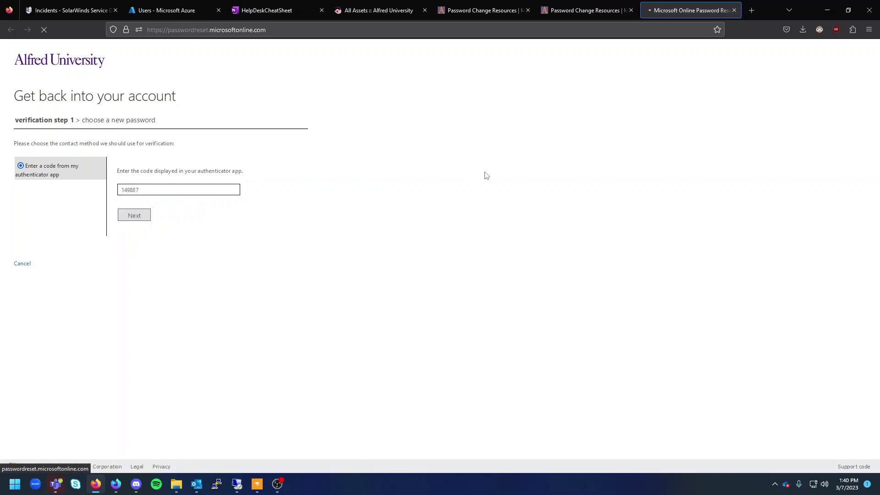
Enter the new password, confirm it, and finish the reset.
click(213, 175)
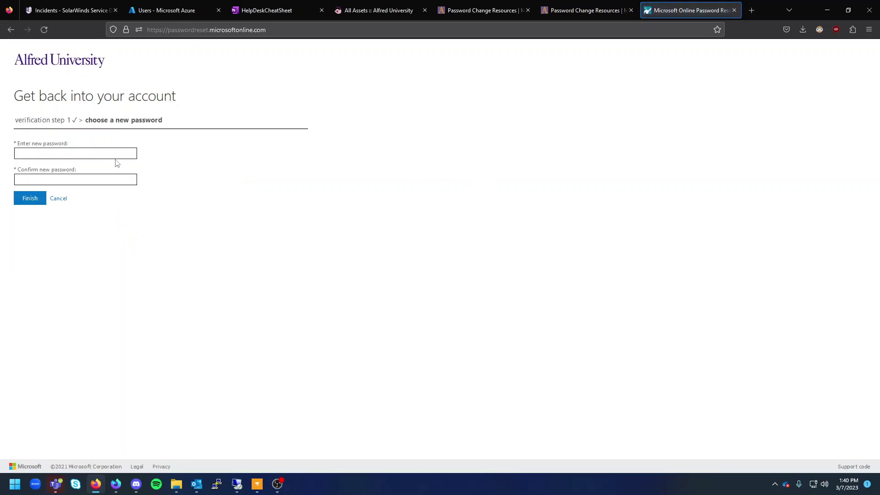
click(118, 152)
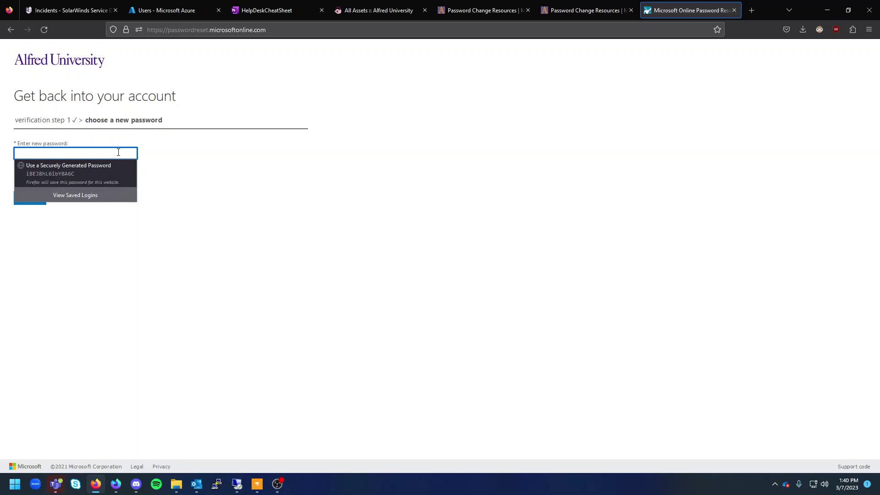
text(••••••)
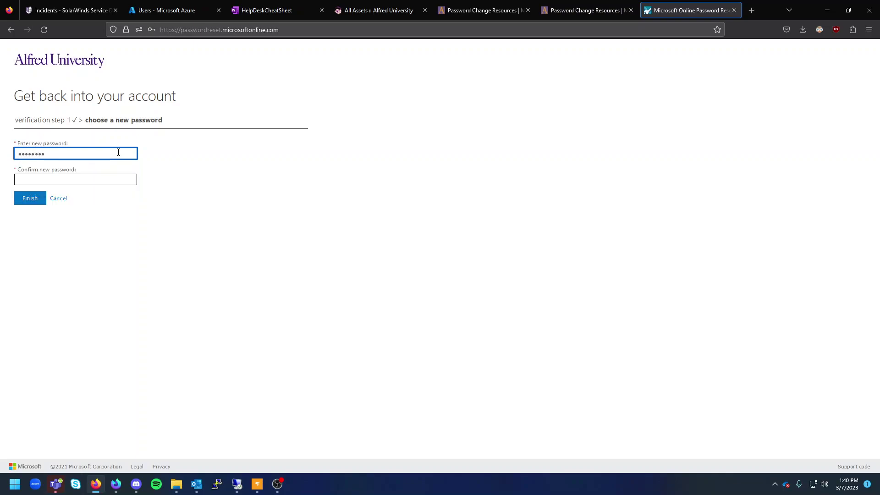
key(ctrl+a)
key(BackSpace)
text(•••••••••••••••)
click(97, 179)
text(•••••••••••••)
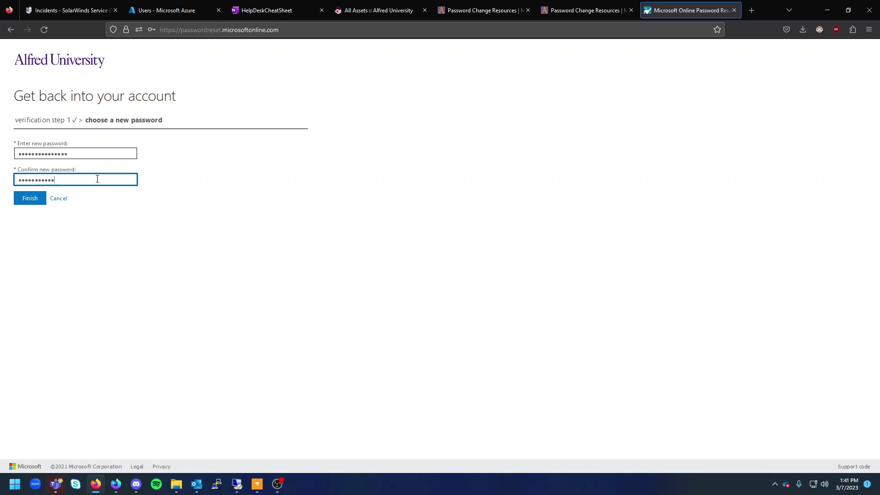
text(••)
click(31, 199)
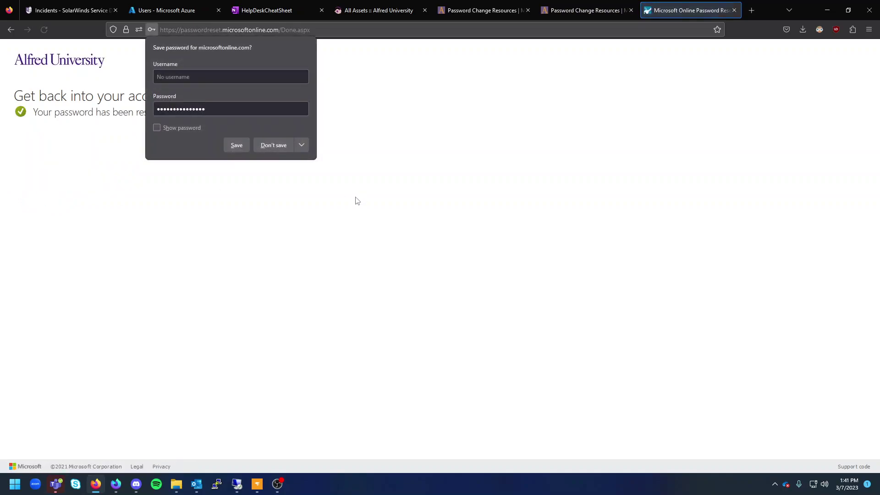
Decline saving the new password in Firefox, leaving the reset confirmation visible.
click(273, 146)
drag(15, 94, 238, 114)
click(235, 123)
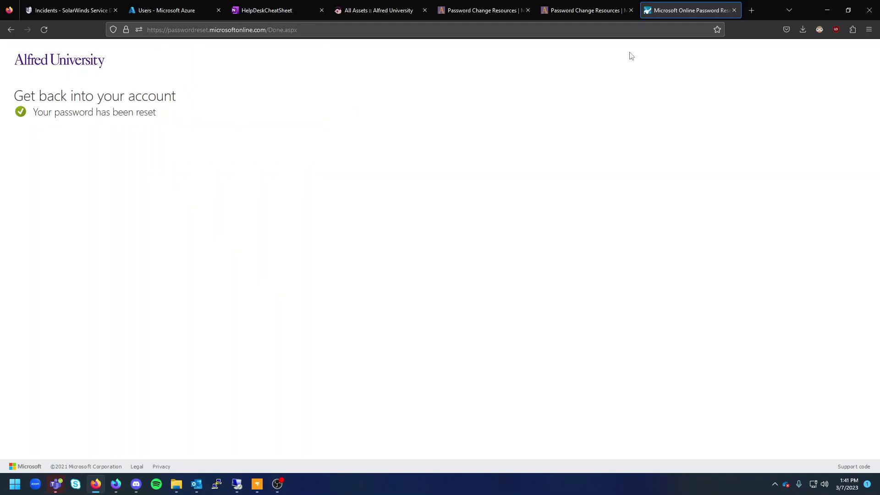